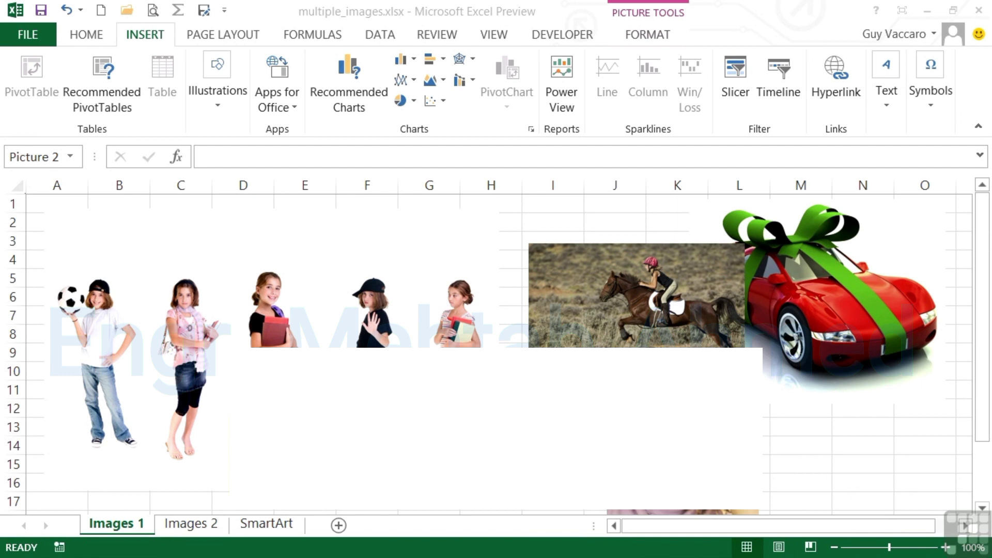
Step: Leave the Images 1 sheet for the empty SmartArt sheet in multiple_images.xlsx
click(271, 524)
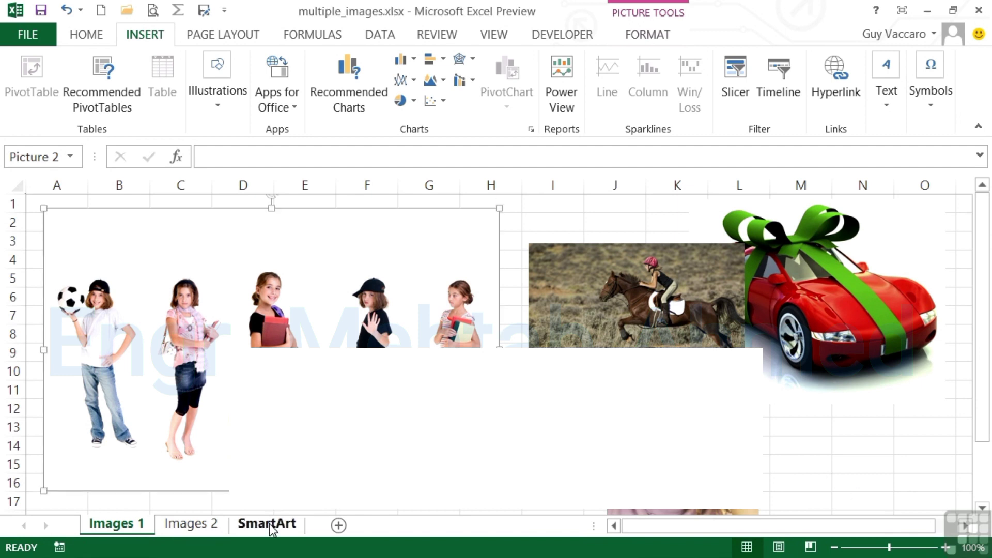
click(270, 524)
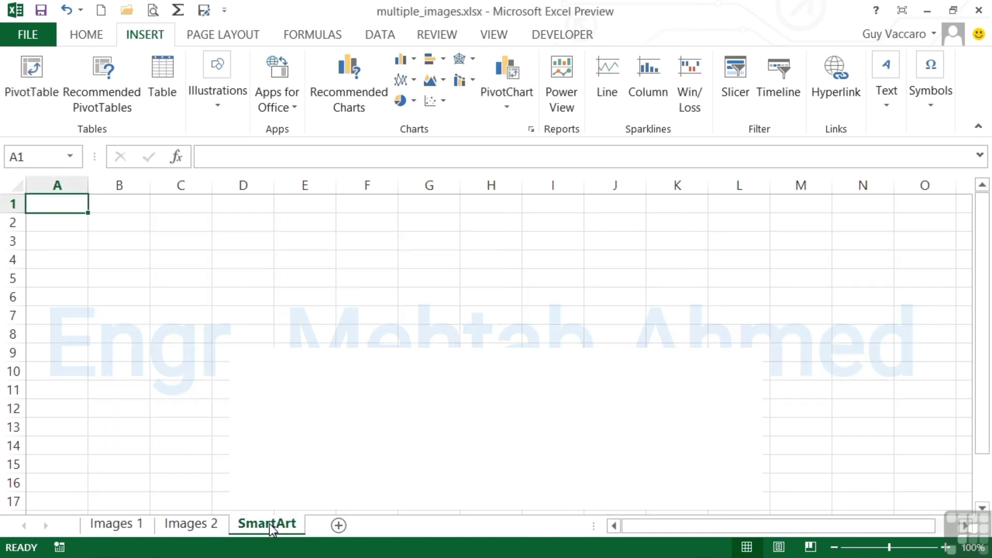
Step: Open Choose a SmartArt Graphic from Illustrations and browse the List and Process layouts
click(221, 108)
click(347, 181)
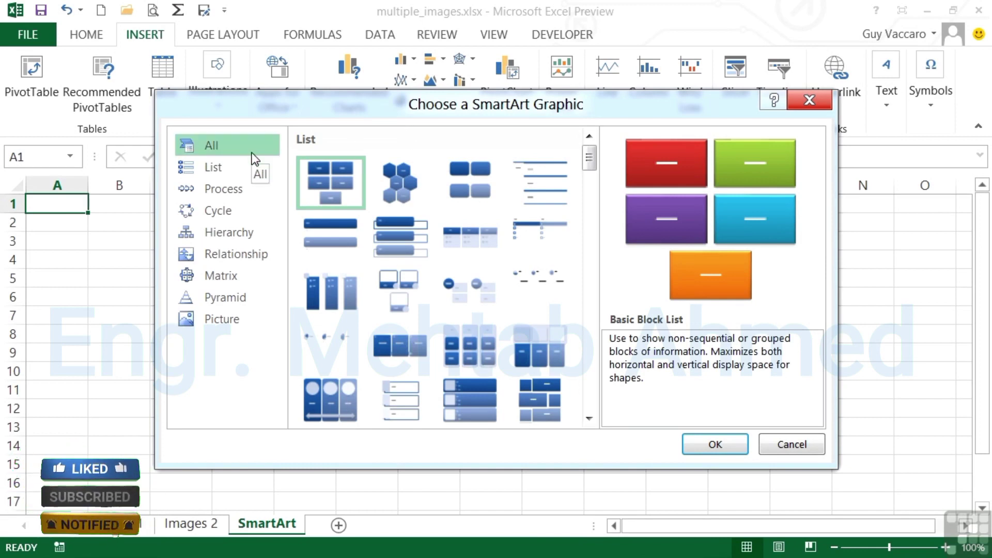
click(219, 167)
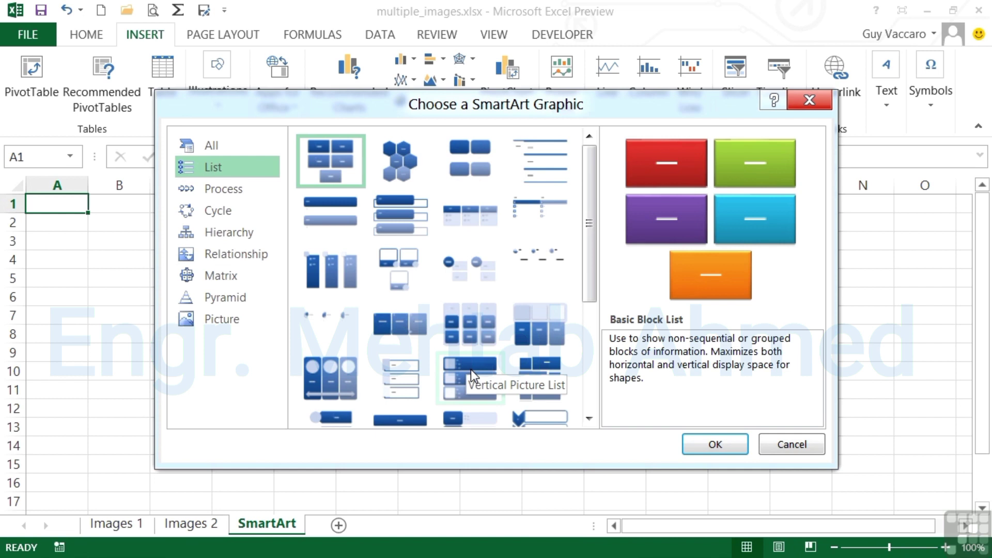
click(235, 196)
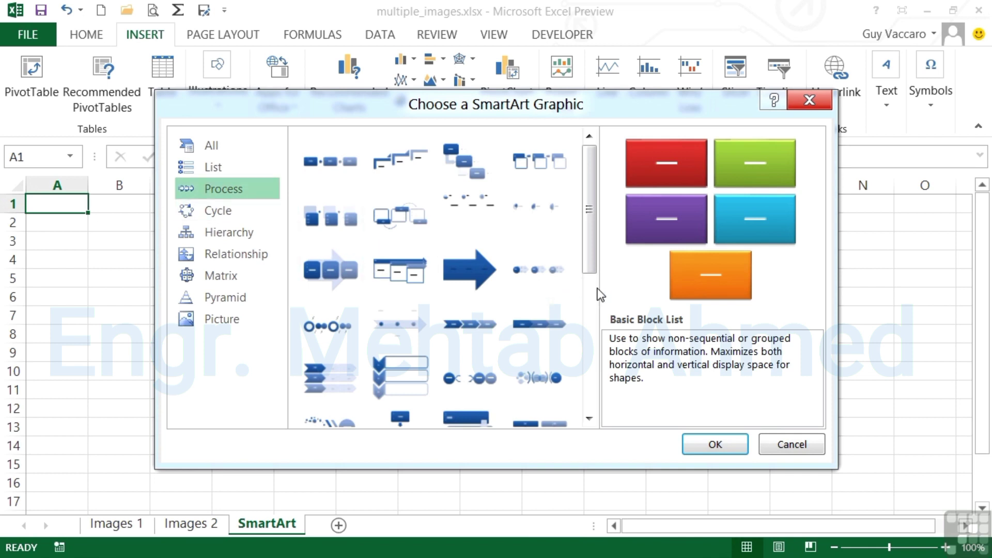
mouse_move(589, 270)
mouse_down()
mouse_move(593, 352)
mouse_move(594, 265)
mouse_up()
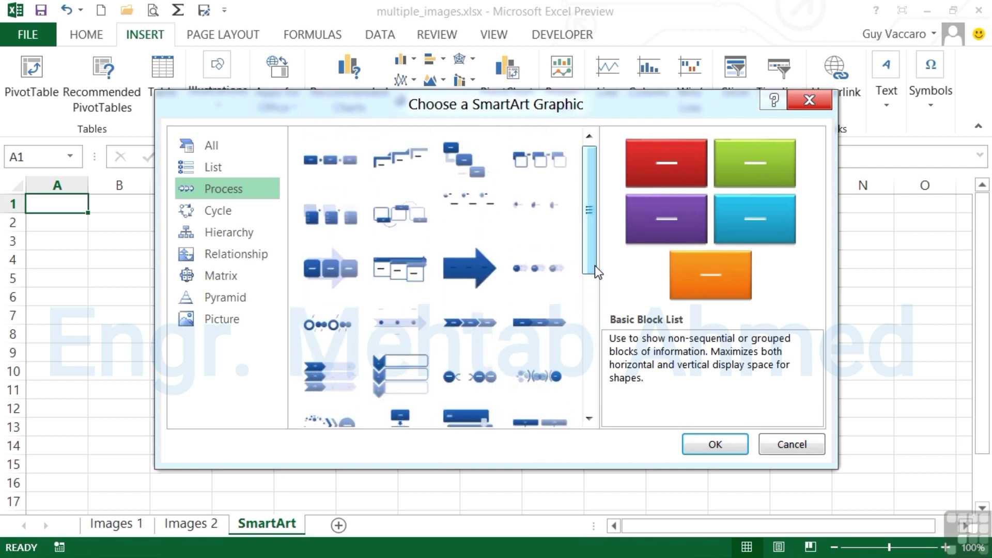
Step: Browse the Cycle, Hierarchy, Relationship, Matrix, Pyramid and Picture layout categories in turn
click(218, 212)
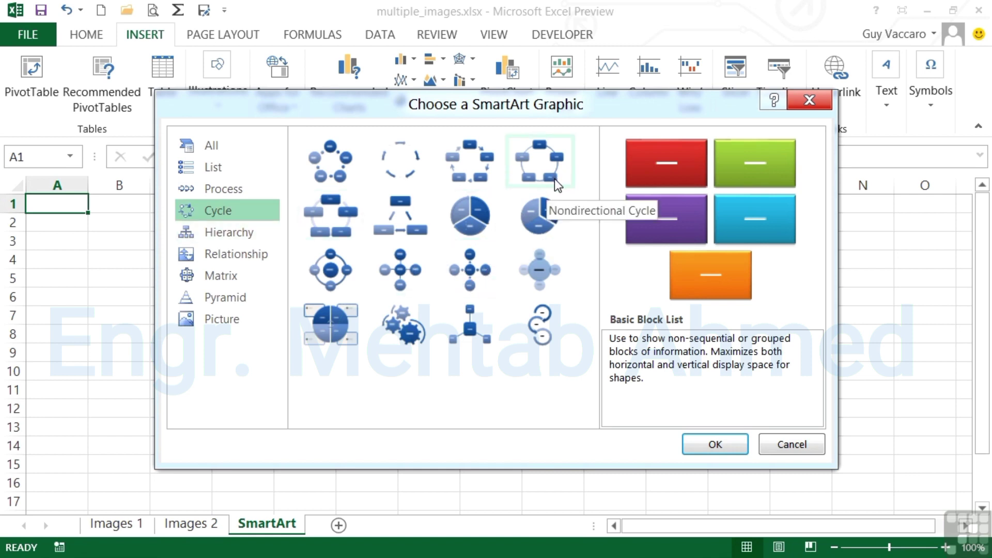
click(206, 234)
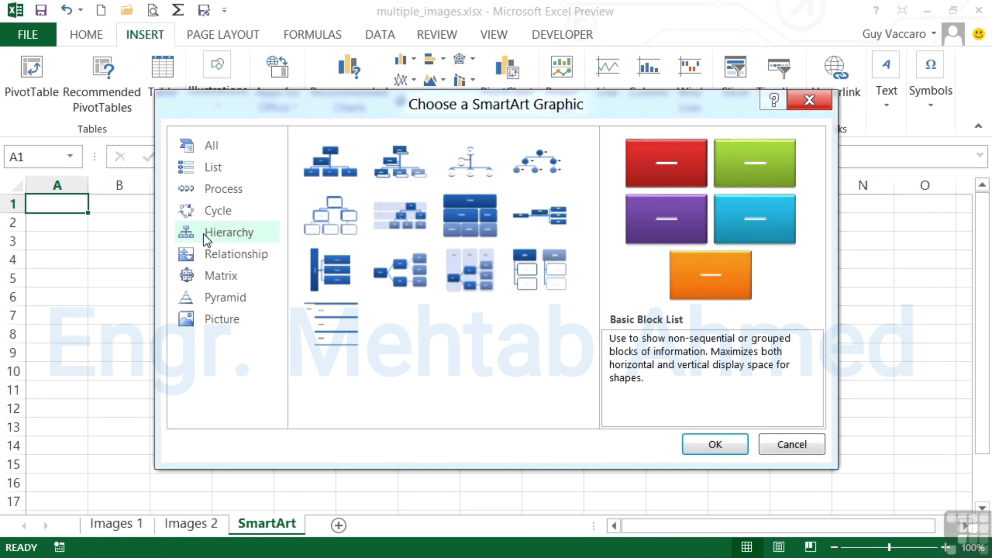
click(213, 259)
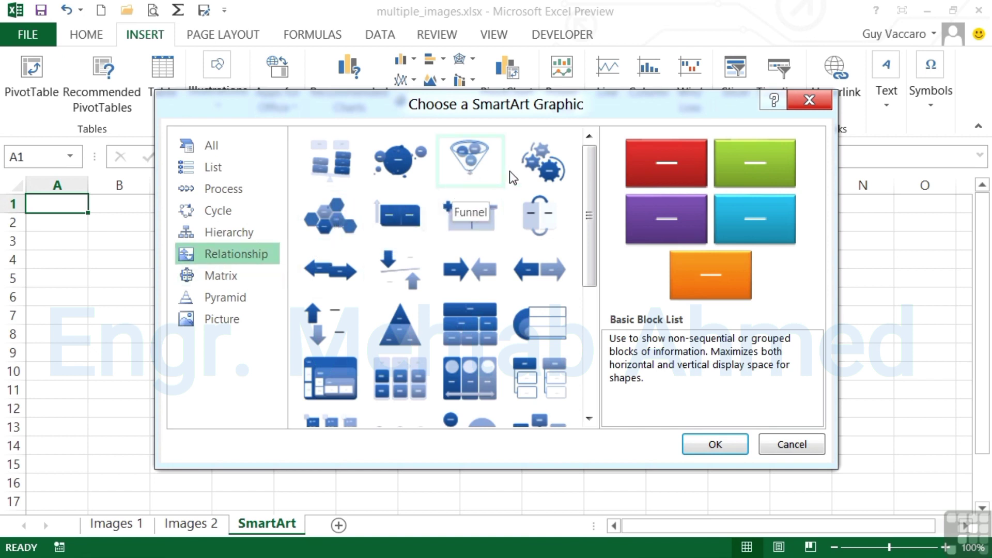
click(227, 275)
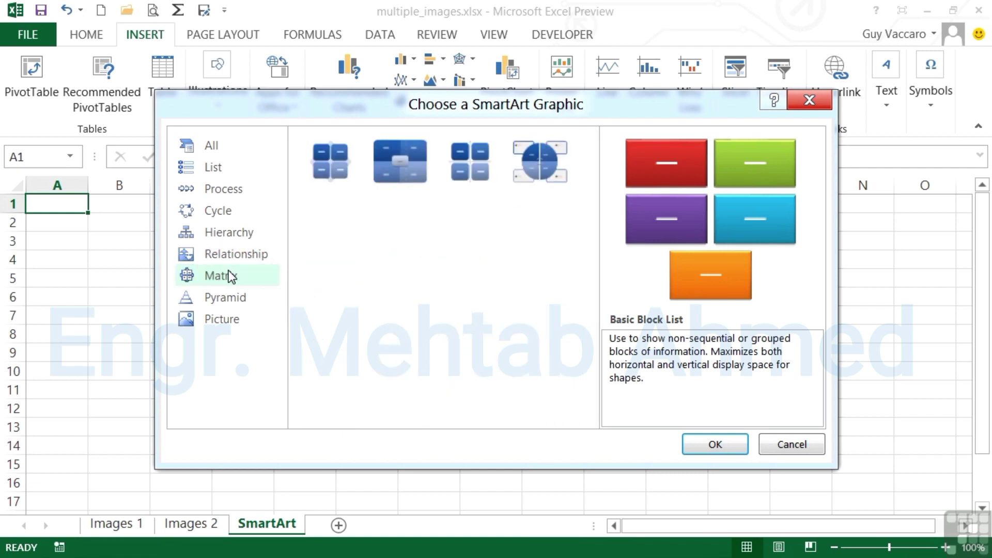
click(232, 299)
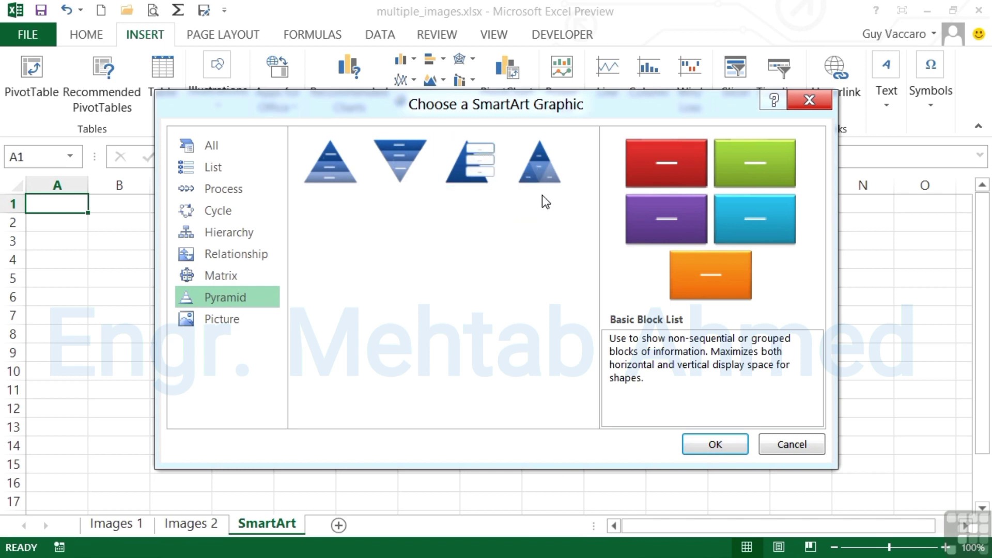
click(233, 318)
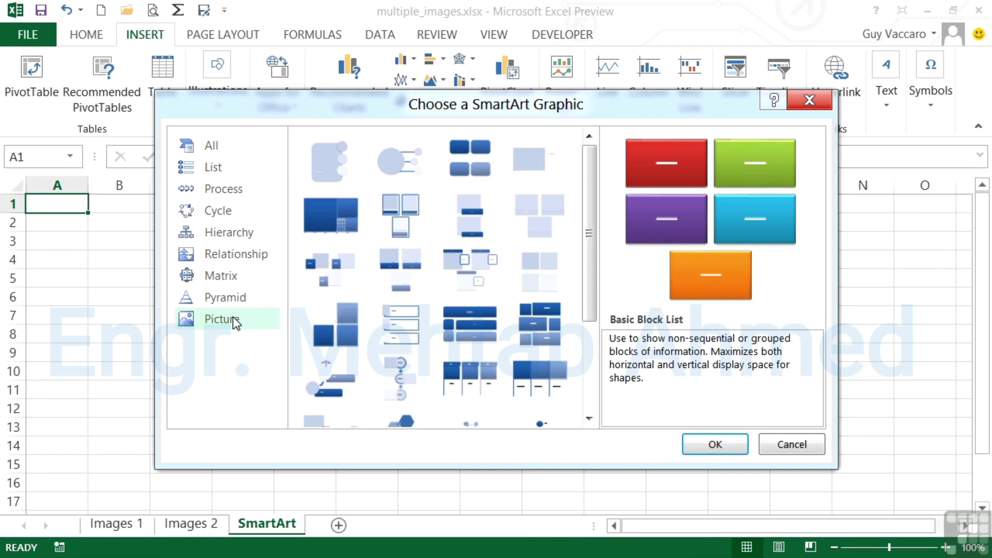
Step: From the All layouts list, insert the Basic Cycle graphic with five [Text] circles
click(225, 147)
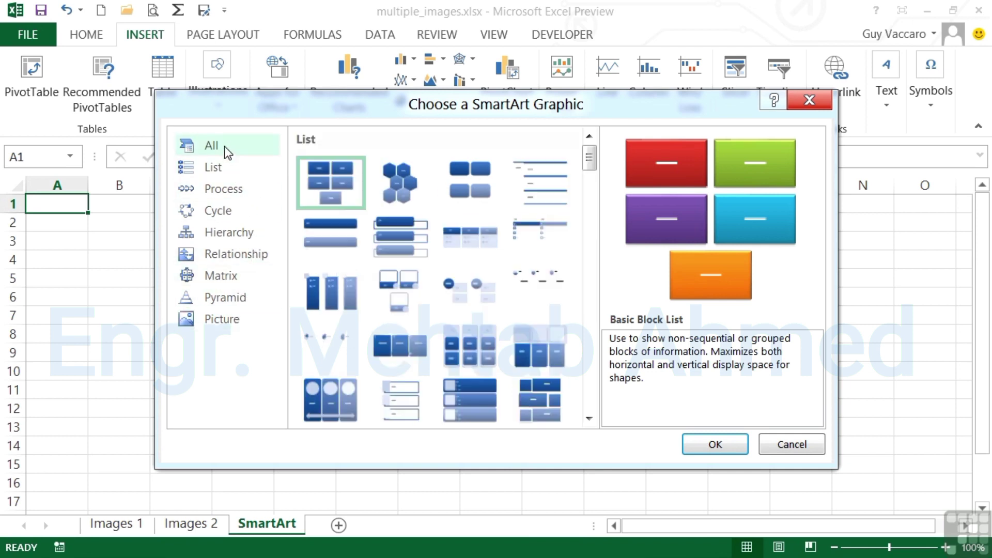
drag(590, 159, 594, 269)
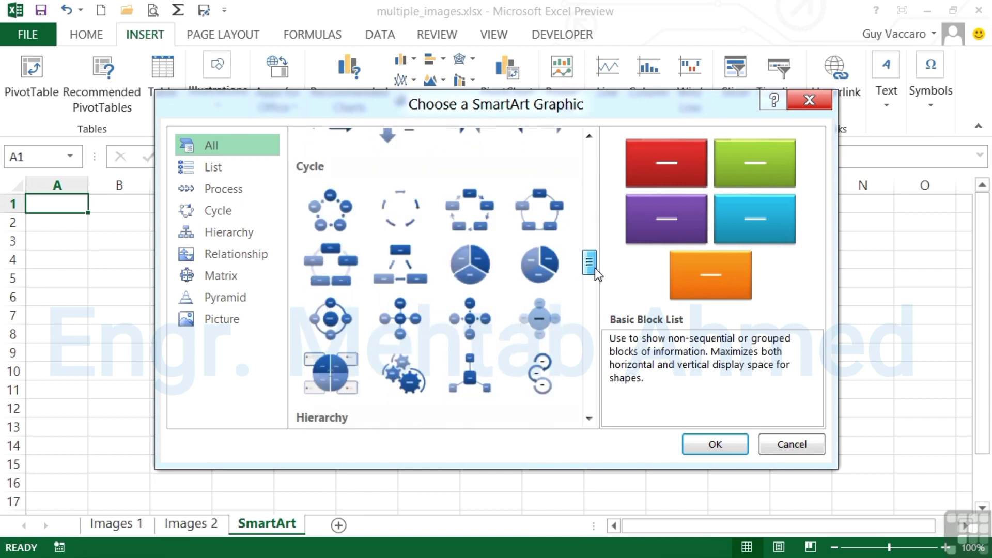
click(336, 226)
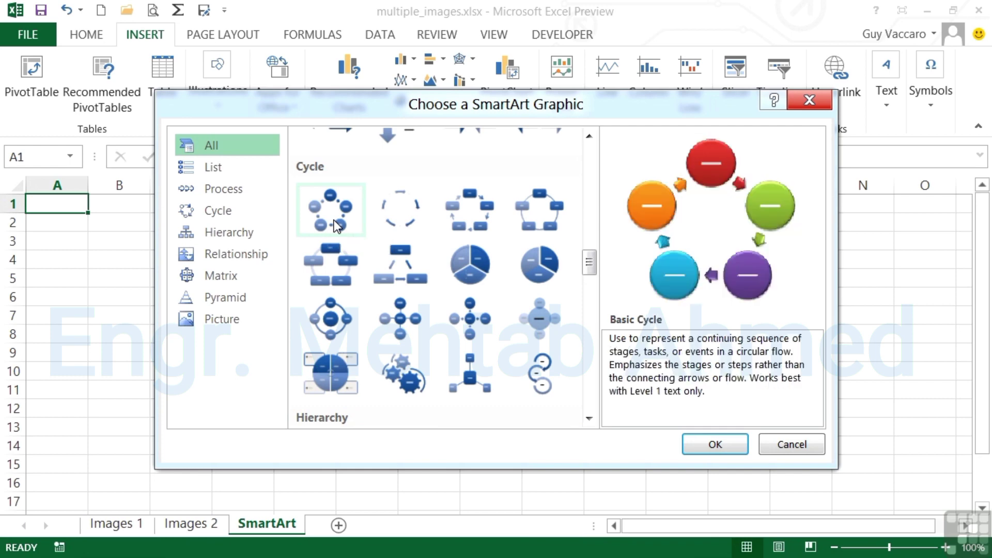
click(721, 449)
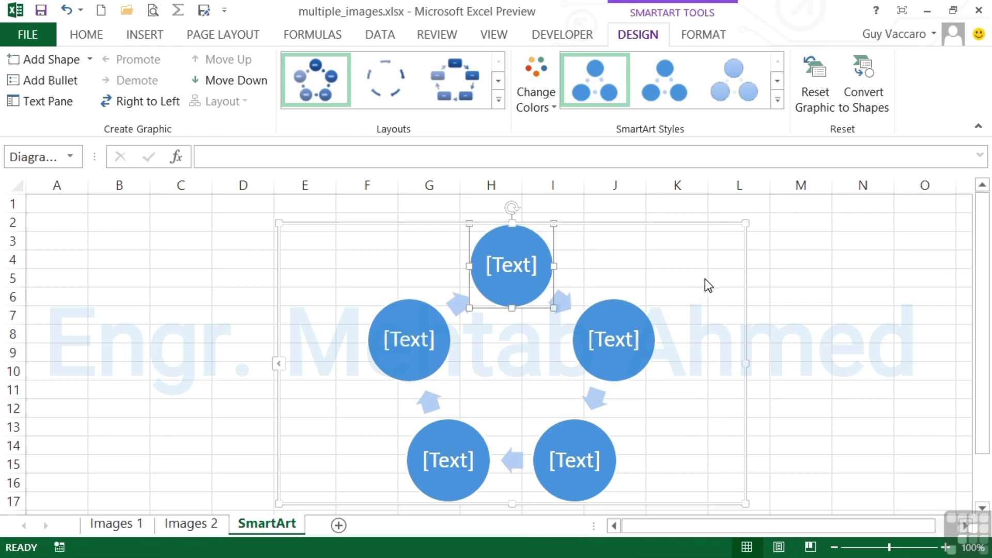
Step: Shrink the cycle graphic and move it to span roughly columns E–J, rows 2–16
drag(745, 225, 780, 208)
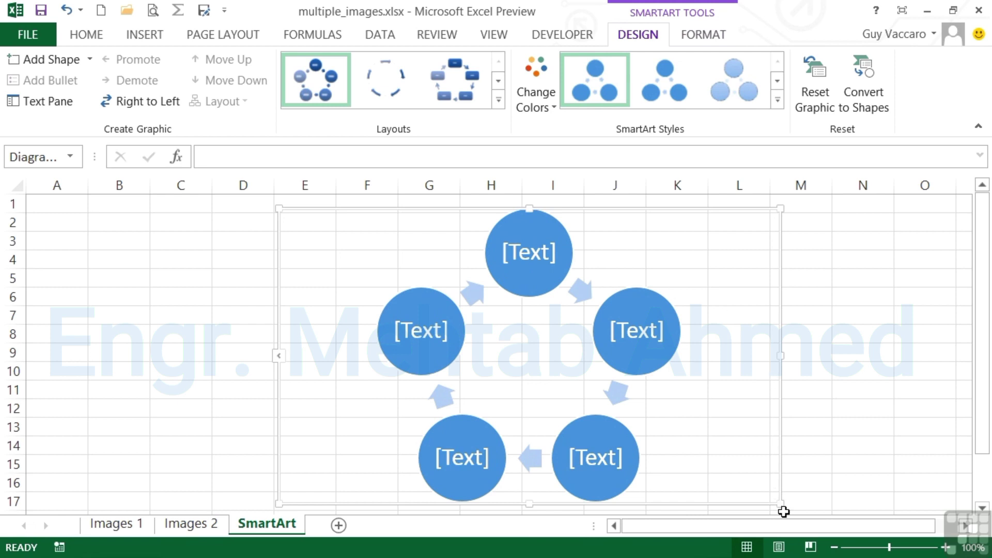
mouse_move(779, 506)
mouse_down()
mouse_move(645, 392)
mouse_move(777, 514)
mouse_up()
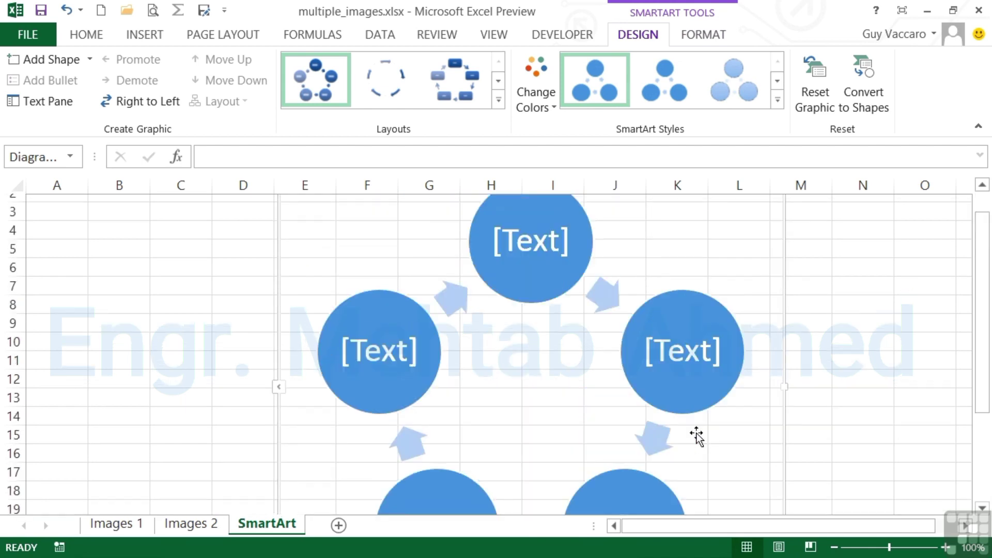
scroll(697, 437, up, 1)
drag(781, 210, 706, 271)
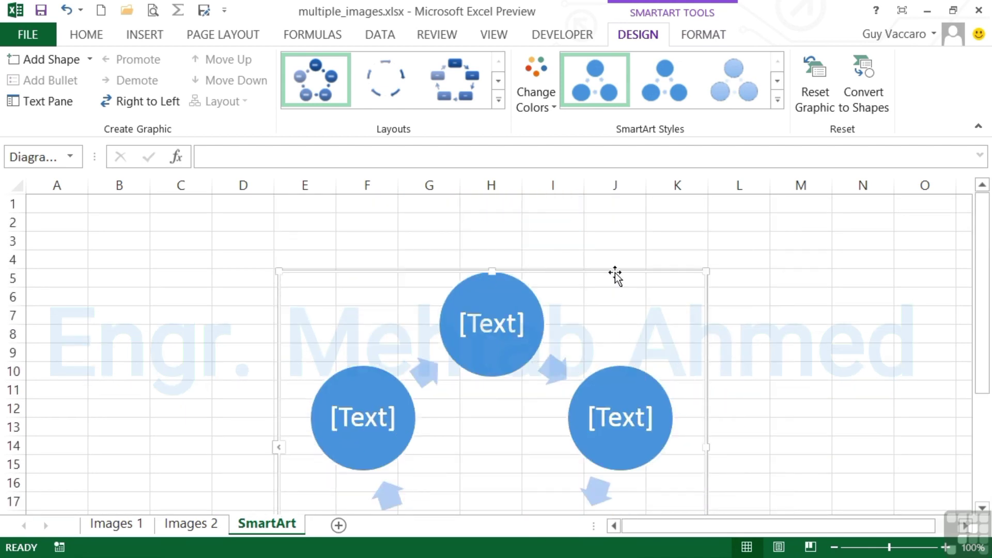
drag(615, 276, 615, 206)
drag(708, 200, 597, 210)
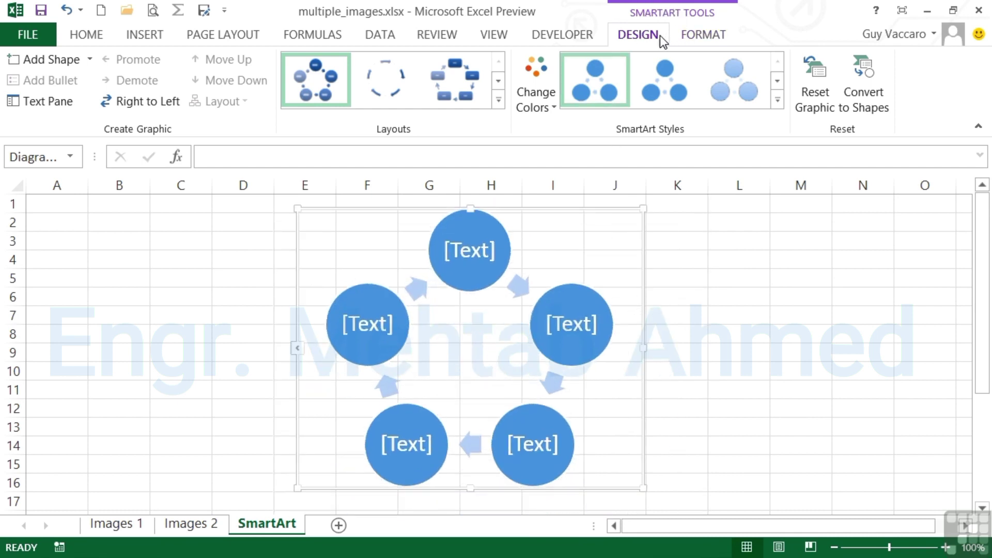
click(702, 37)
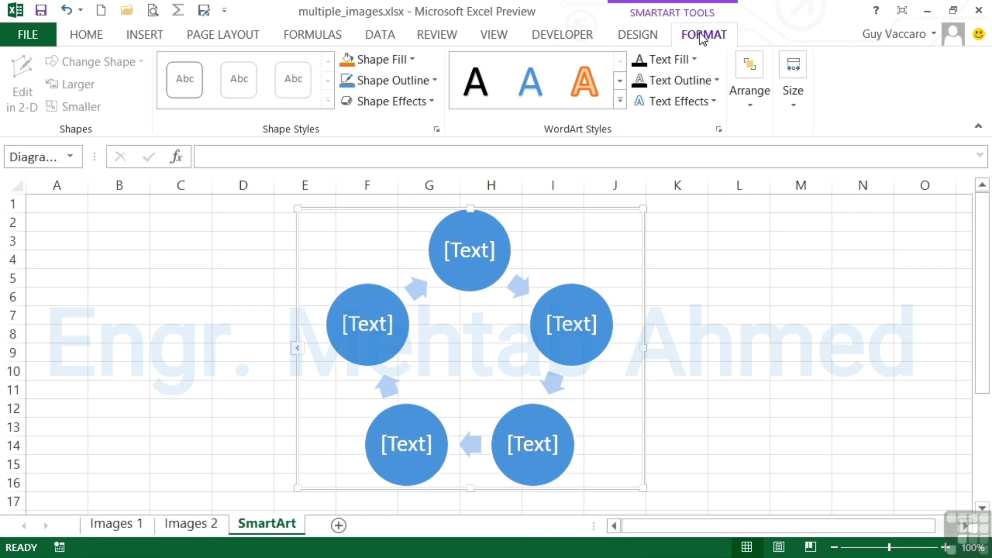
click(647, 34)
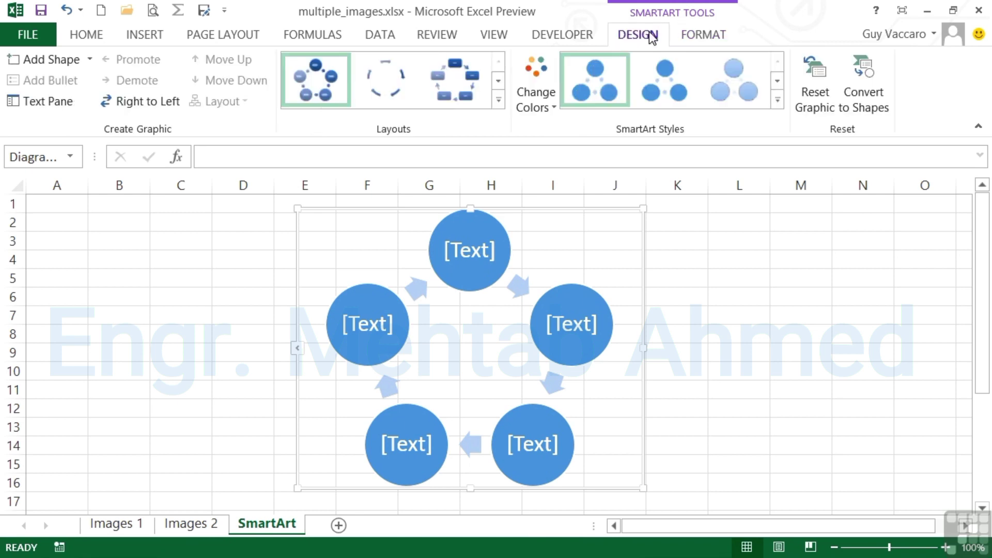
click(499, 100)
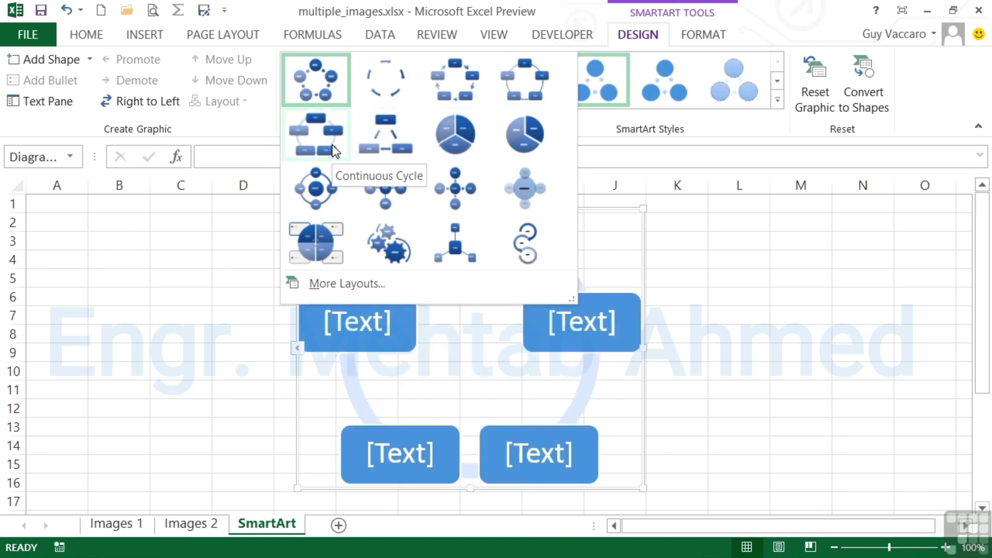
click(331, 83)
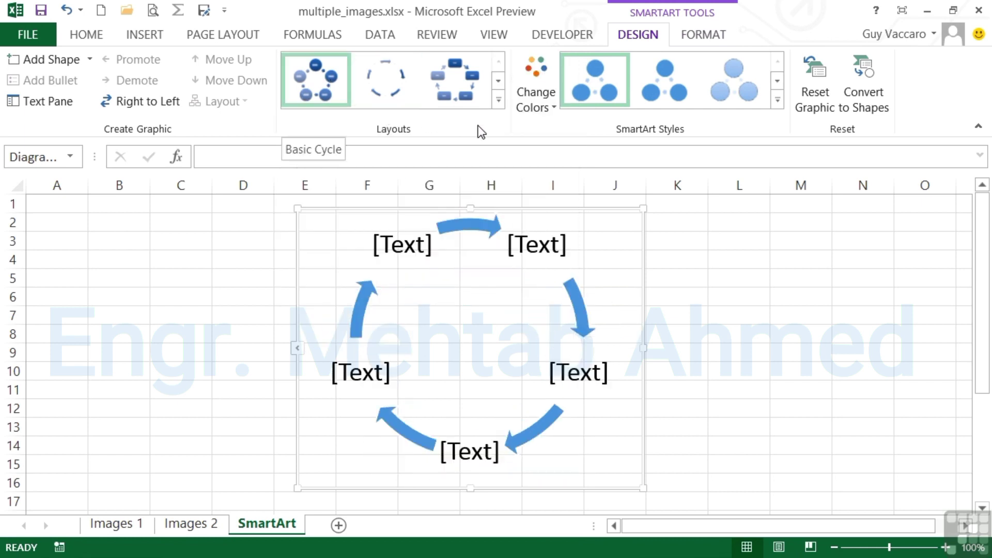
Step: Apply the 3-D Metallic Scene SmartArt style to the cycle diagram
click(777, 100)
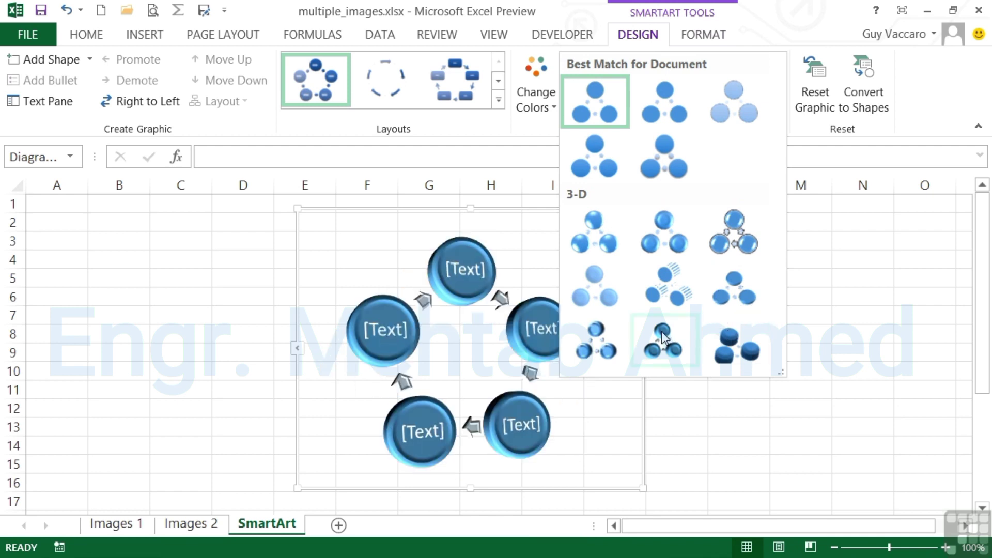
click(615, 343)
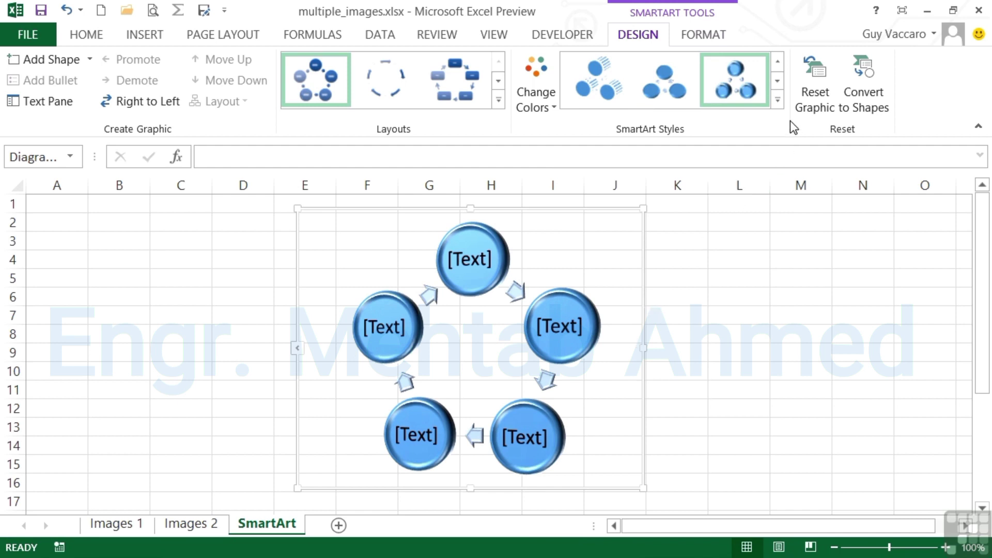
click(778, 100)
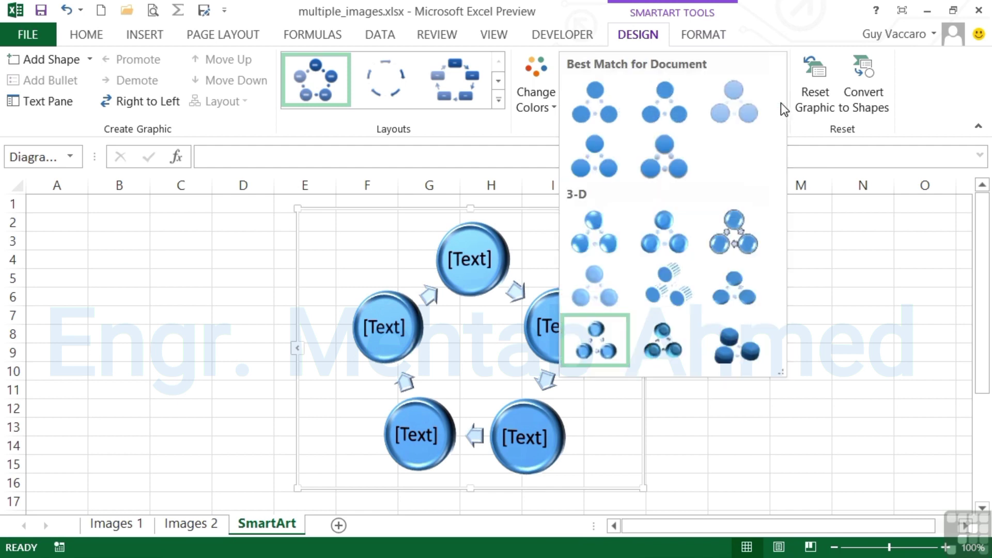
Step: Use the last 3-D style with the first Colorful scheme: orange, grey, yellow, blue, green circles
click(721, 346)
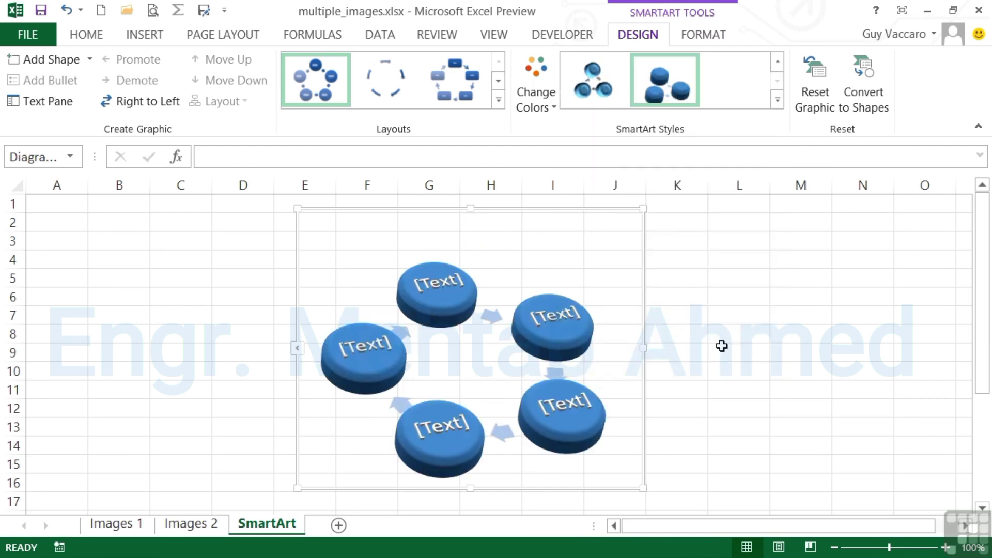
click(554, 110)
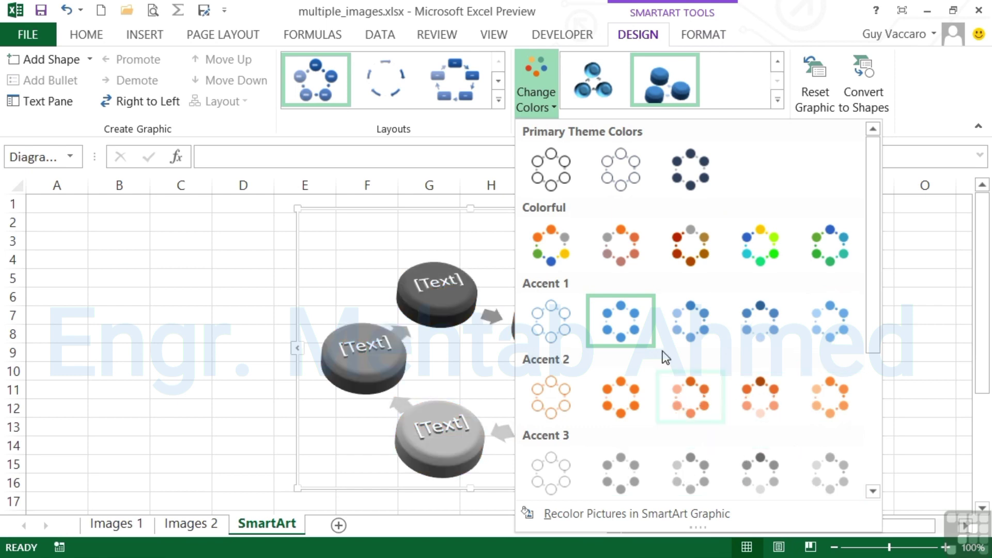
click(563, 247)
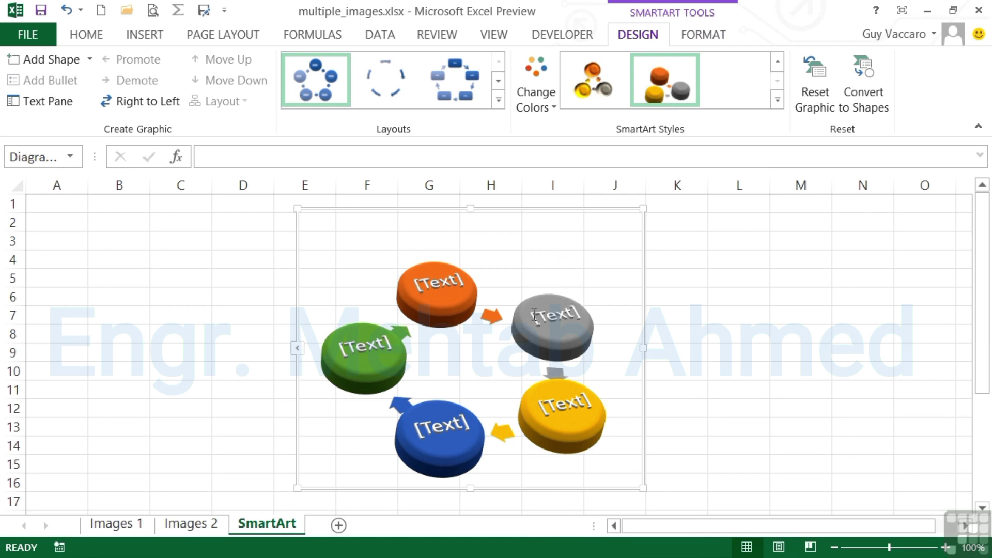
Step: Type Bananas, Pears, Apples and Kiwis into the orange, grey, yellow and blue circles
click(436, 284)
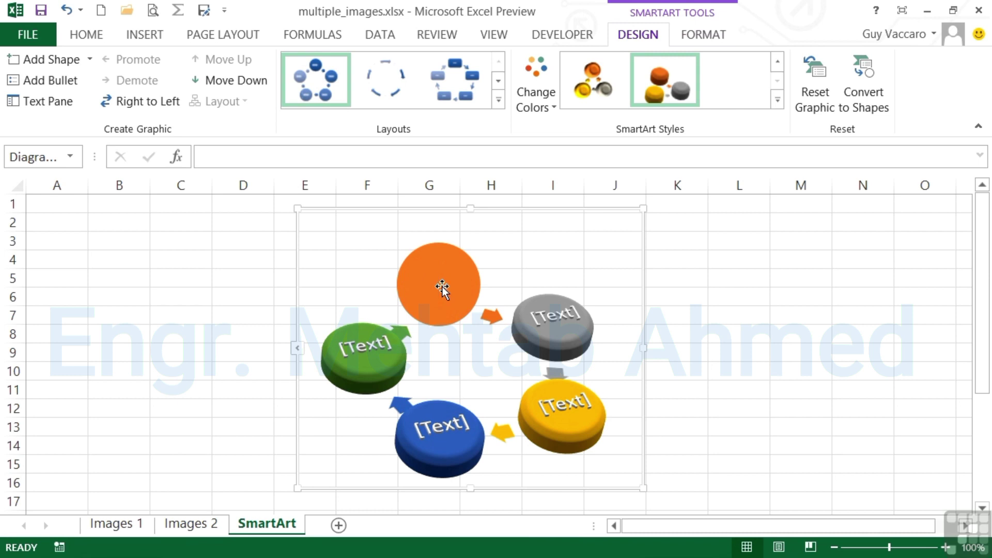
text(Bananas)
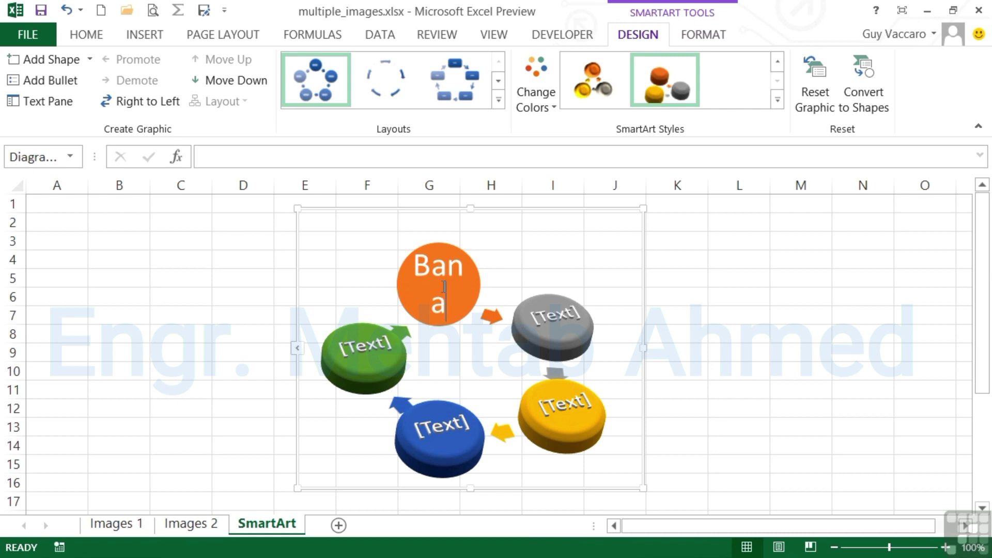
click(556, 315)
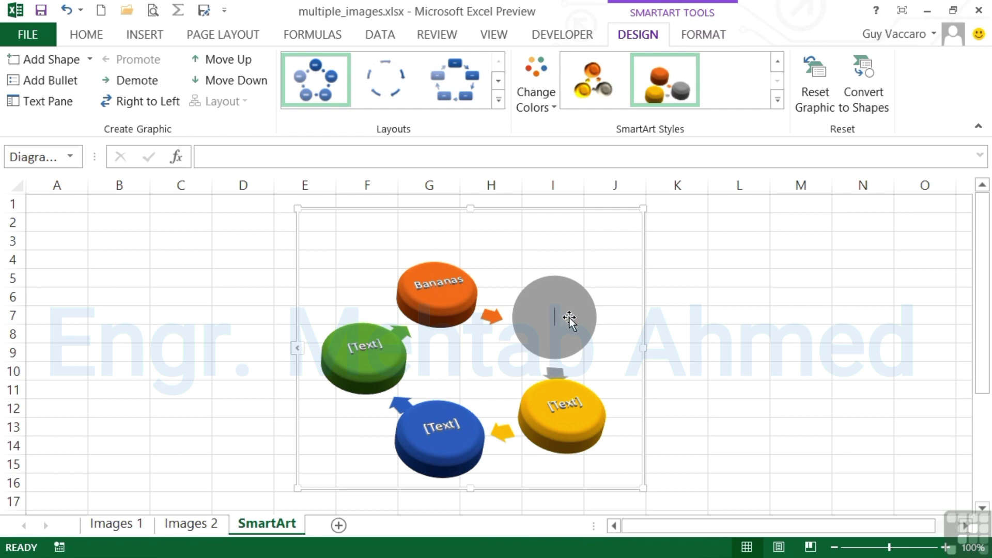
text(Pears)
click(570, 407)
text(Apples)
click(453, 427)
text(Kiwis)
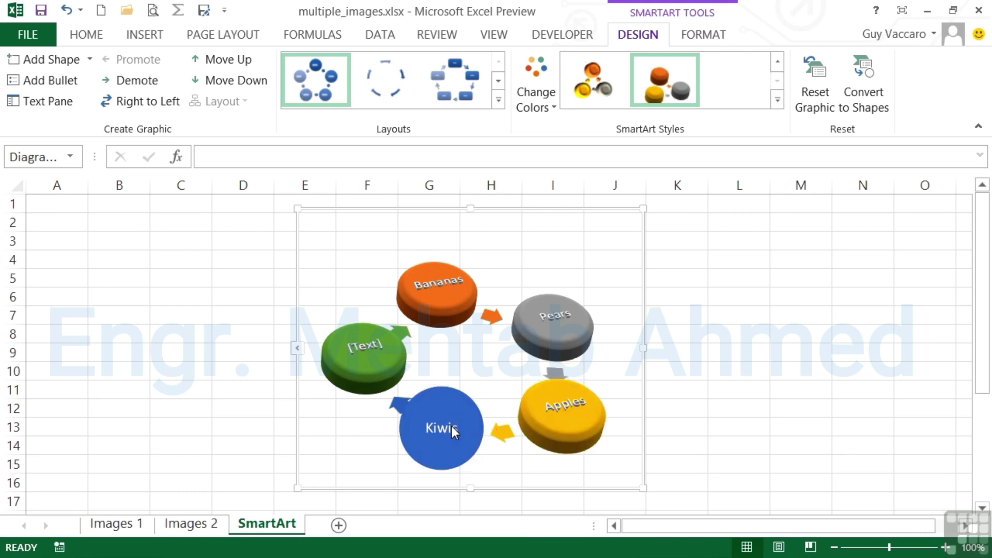
click(441, 375)
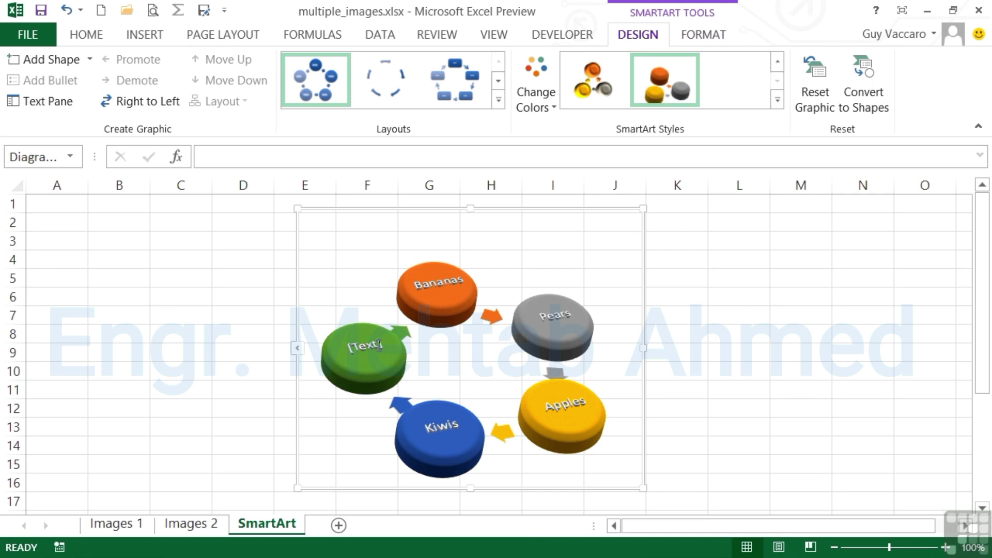
Step: In the Text Pane, fill the fifth, green-circle entry with Strawberries
click(297, 350)
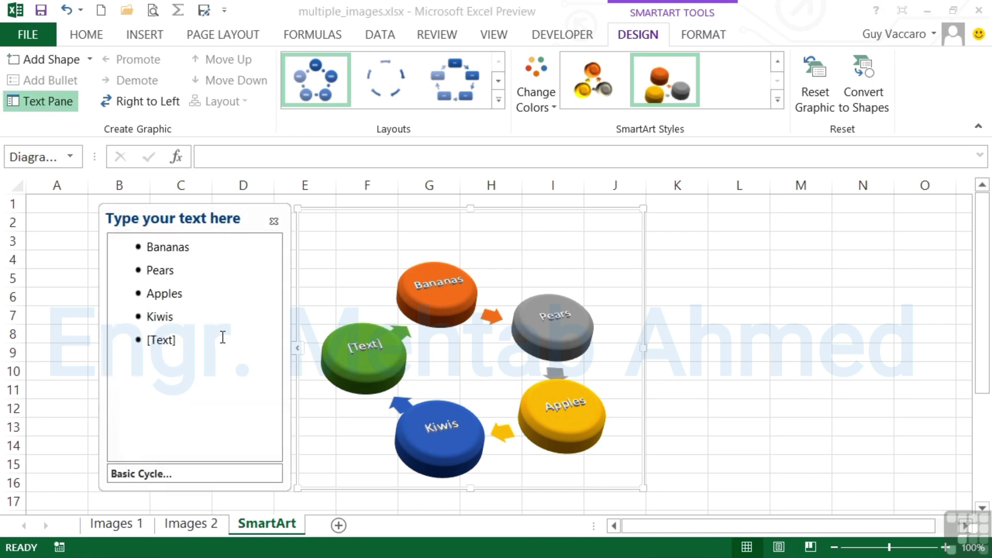
click(184, 341)
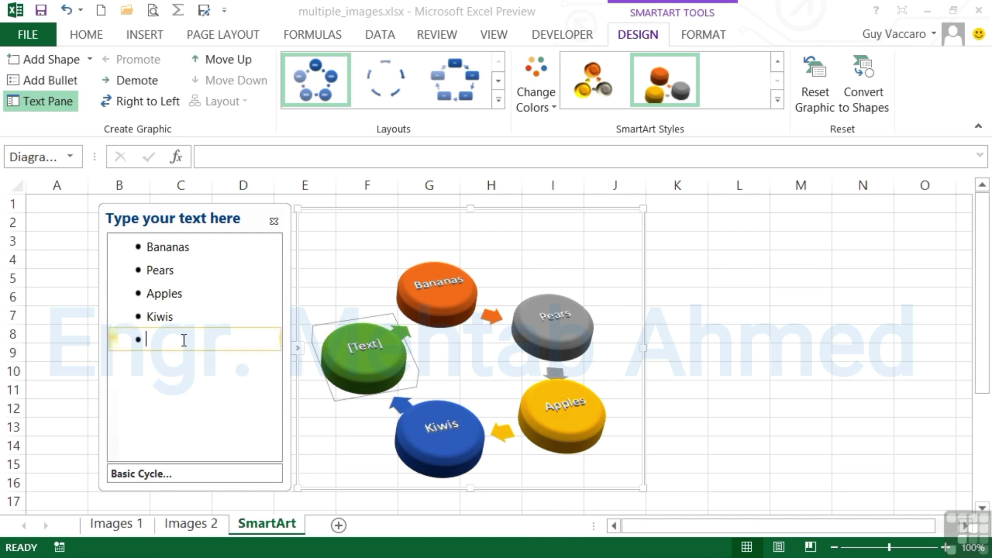
text(Strawberries)
key(Up)
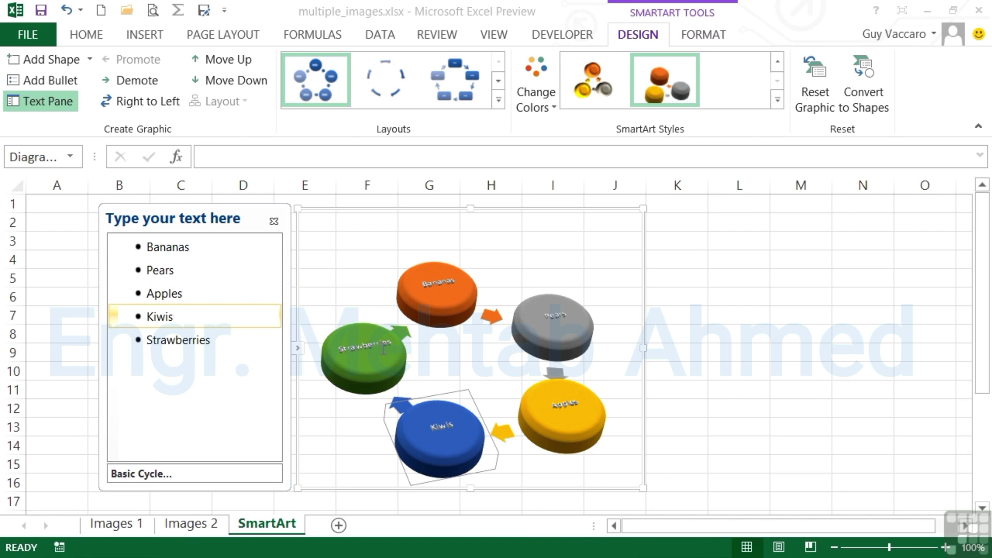
Step: Reopen the Text Pane and select the Pears entry
click(273, 222)
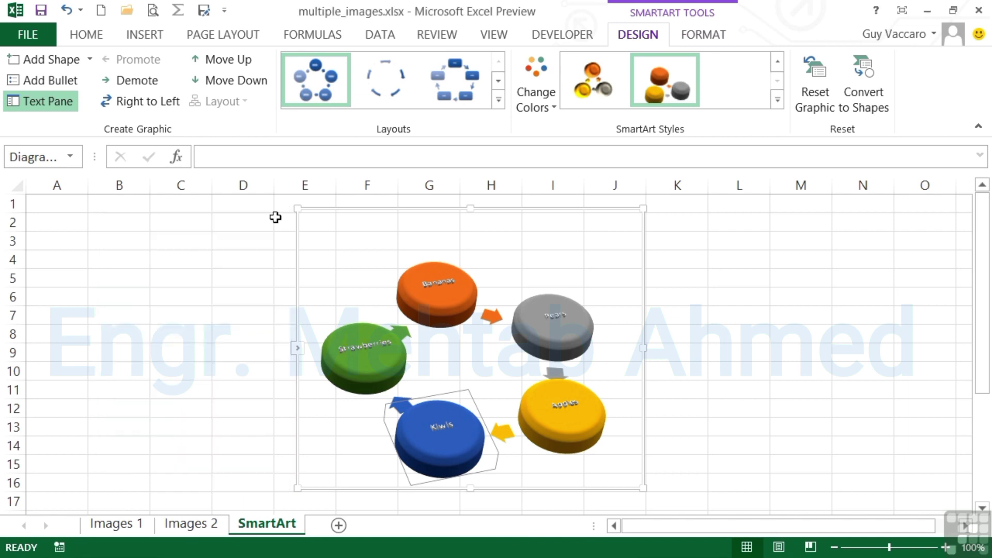
click(299, 350)
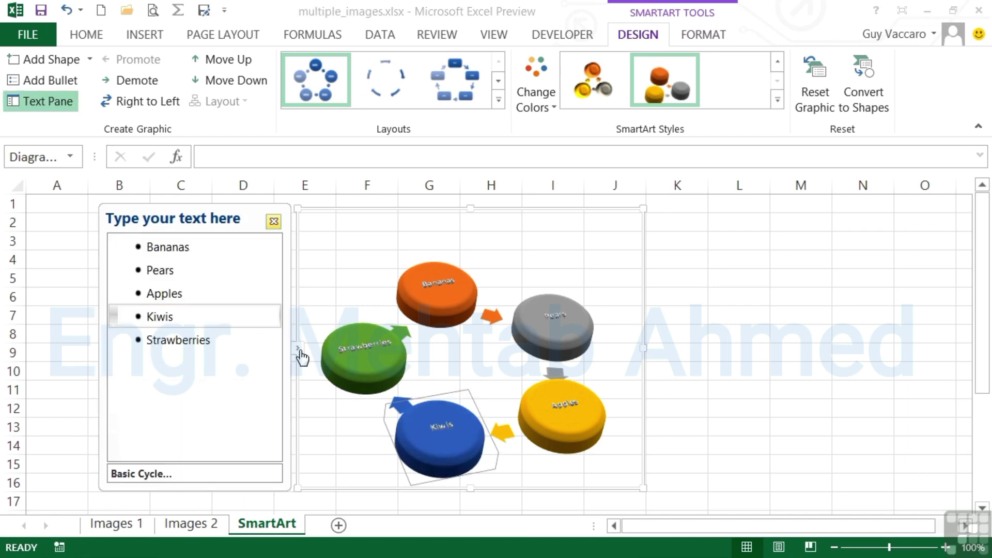
click(222, 340)
click(209, 322)
click(210, 294)
click(207, 270)
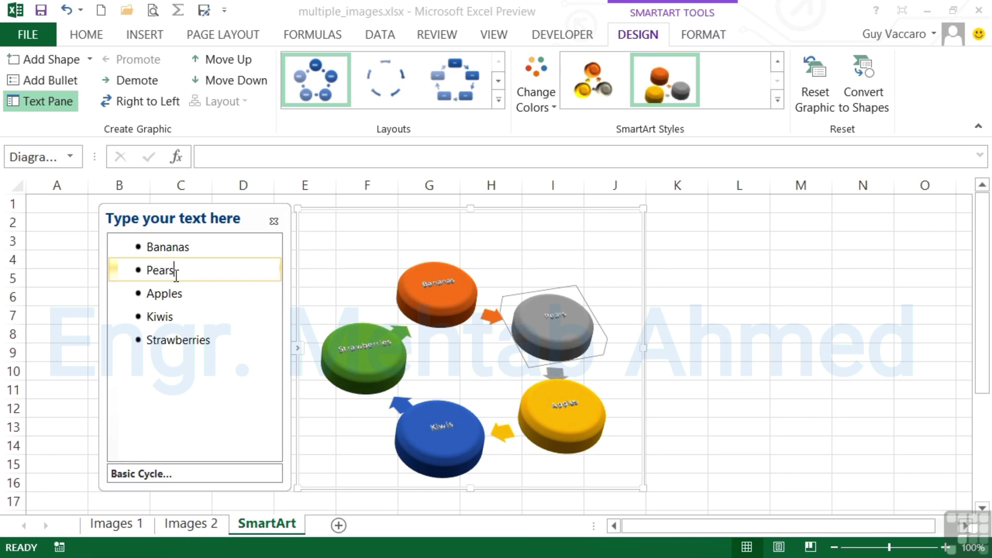
Step: Move Pears down three places, giving Bananas, Apples, Kiwis, Strawberries, Pears
click(233, 88)
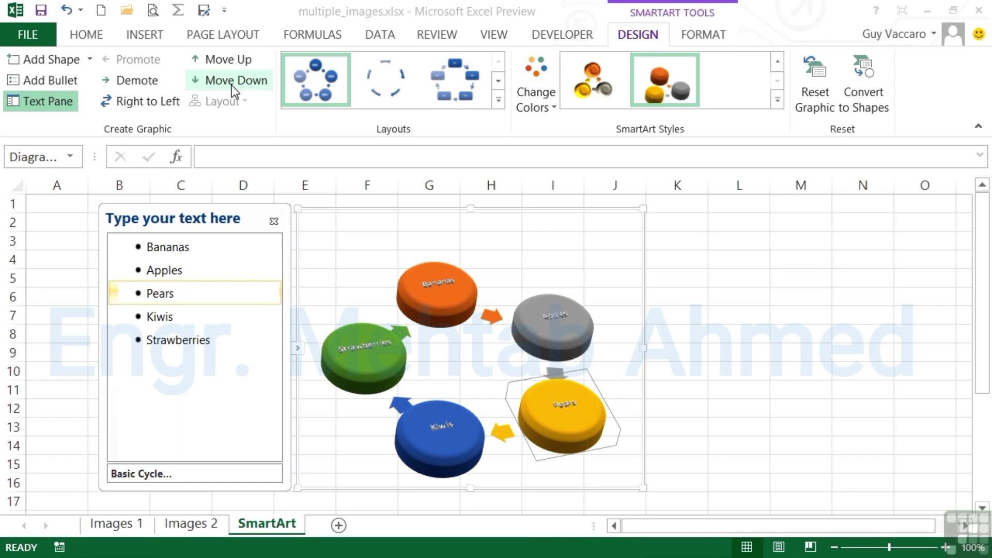
click(233, 88)
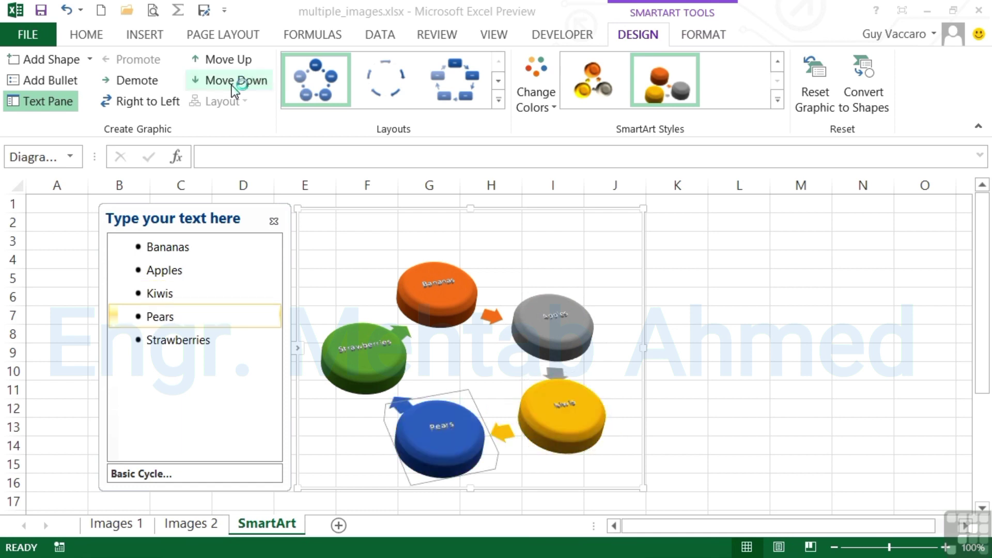
click(232, 88)
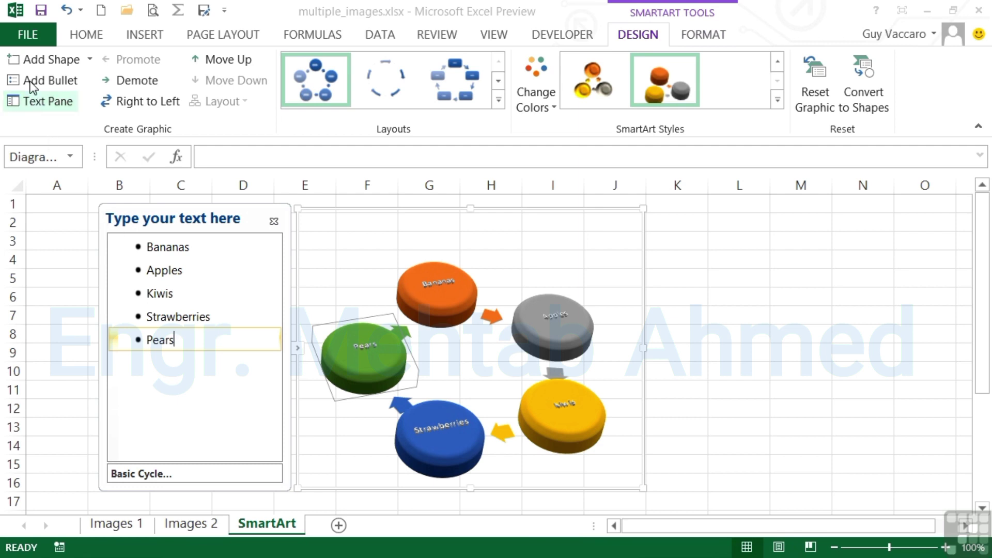
Step: Add a sixth shape to the cycle, type 'Tomato' into it, then erase the label
click(49, 64)
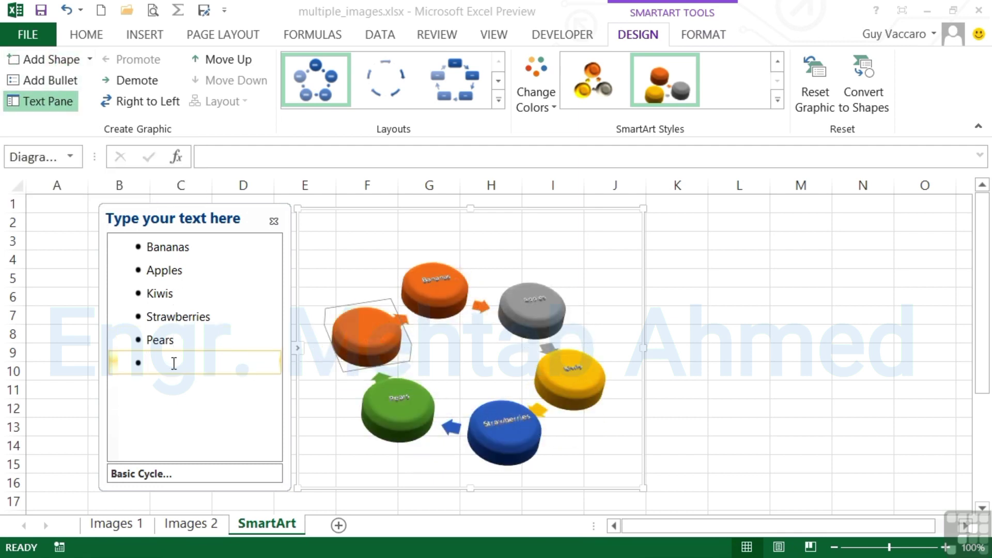
text(Tomato)
key(BackSpace)
key(BackSpace)
key(BackSpace)
key(BackSpace)
key(BackSpace)
key(BackSpace)
key(BackSpace)
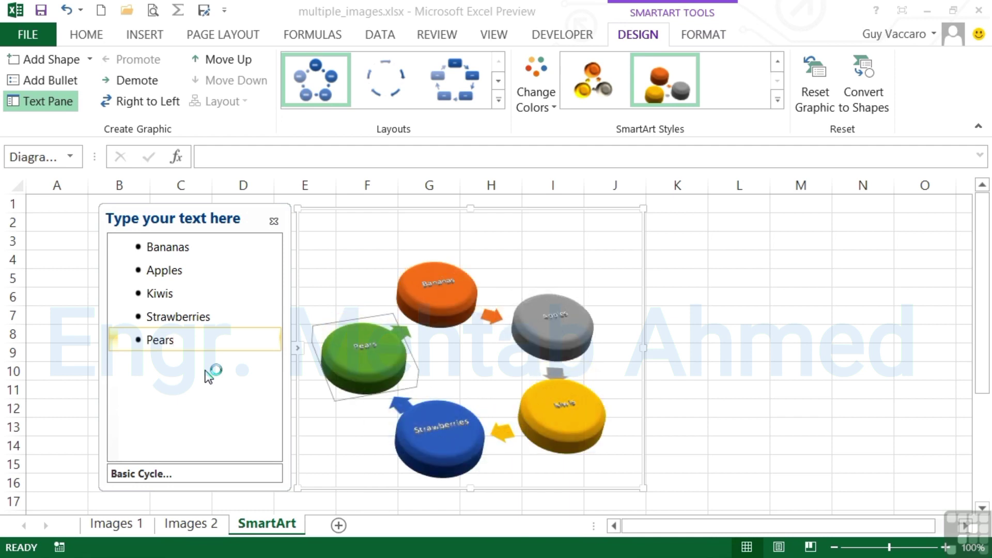
Step: Remove Kiwis and Strawberries, leaving Bananas, Apples and Pears
double_click(169, 293)
key(BackSpace)
key(BackSpace)
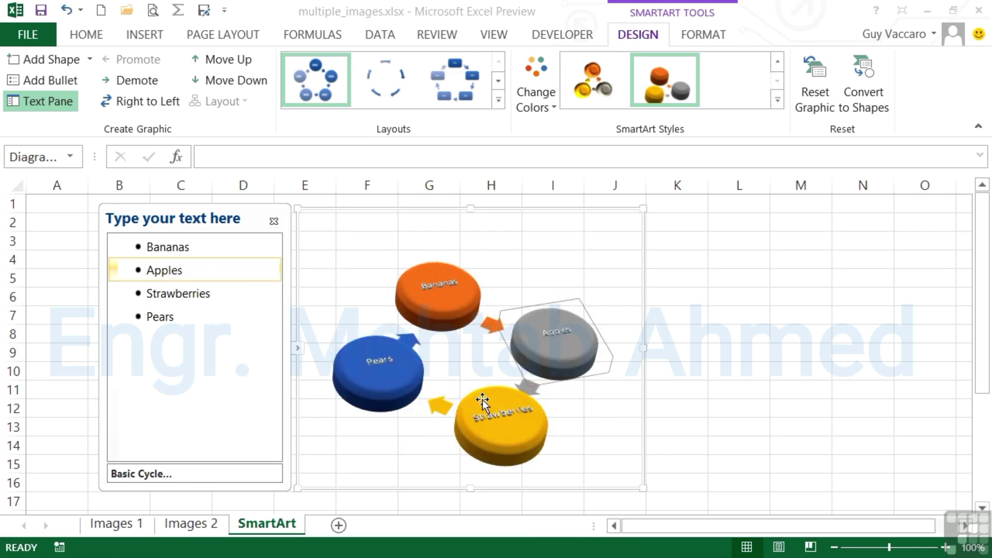
click(485, 396)
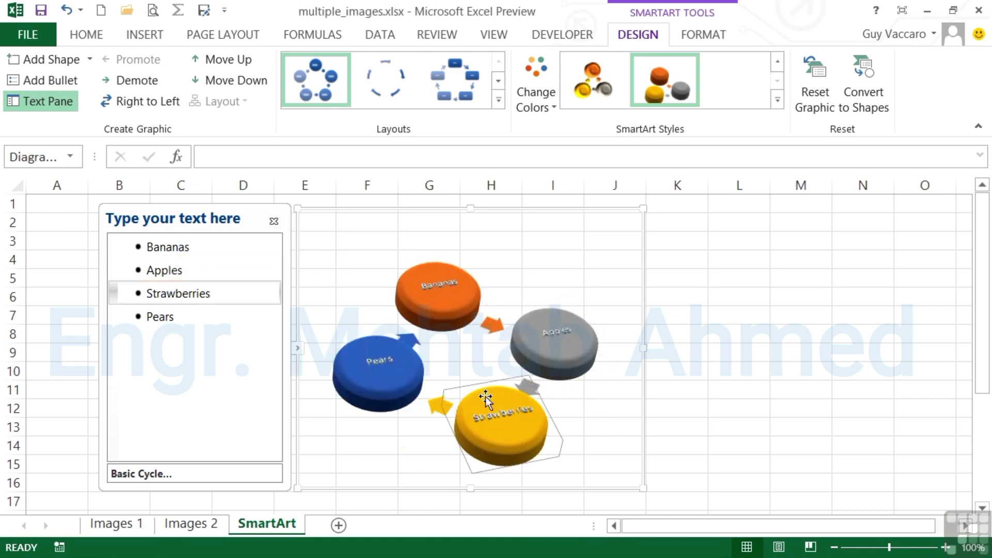
key(Delete)
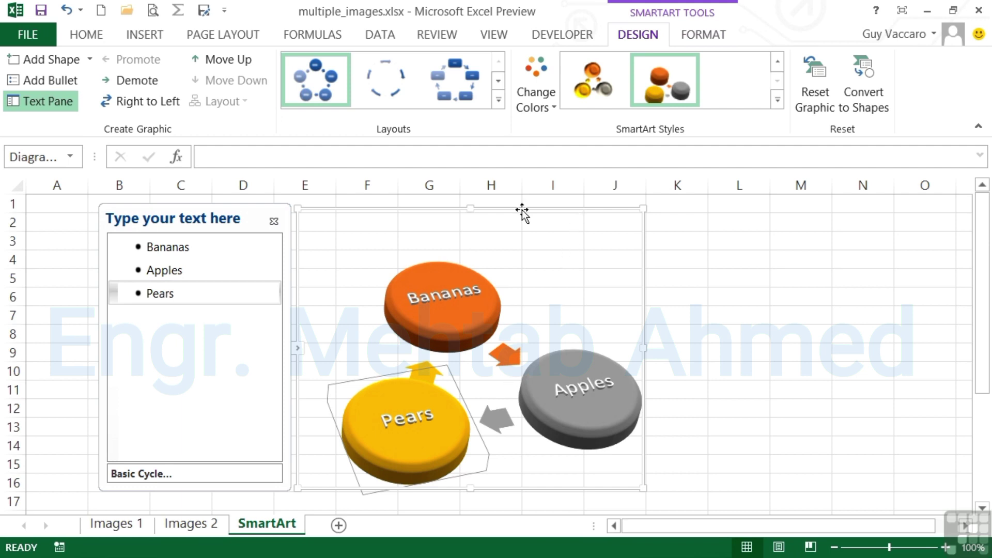
Step: Close the Text Pane and delete the whole fruit cycle diagram from the sheet
click(274, 221)
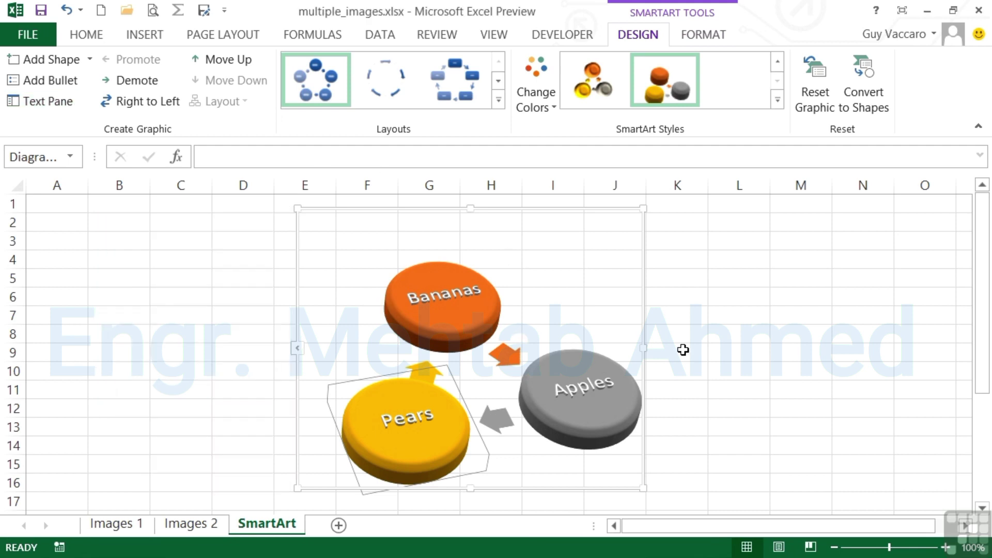
click(609, 209)
key(Delete)
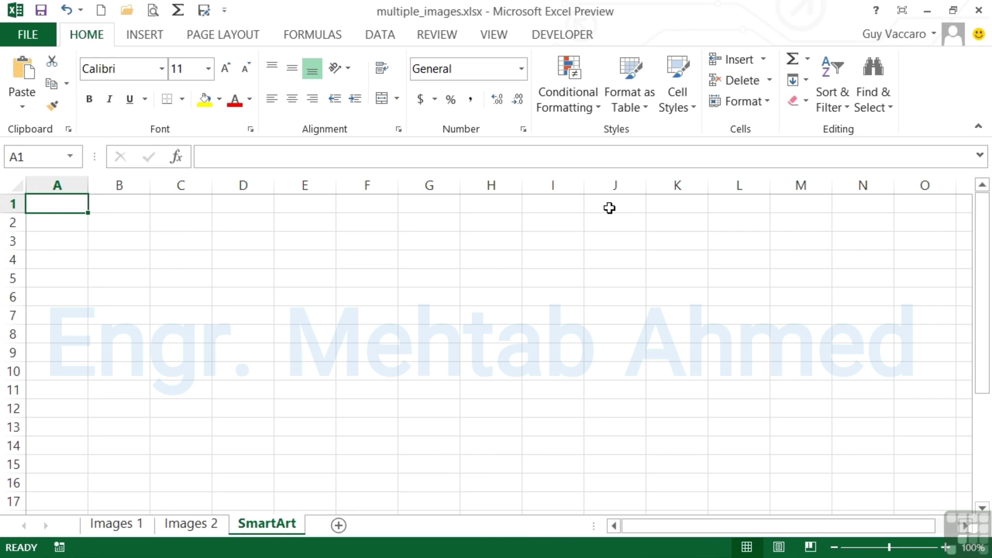
Step: Bring up the Choose a SmartArt Graphic dialog from Insert > Illustrations
click(152, 37)
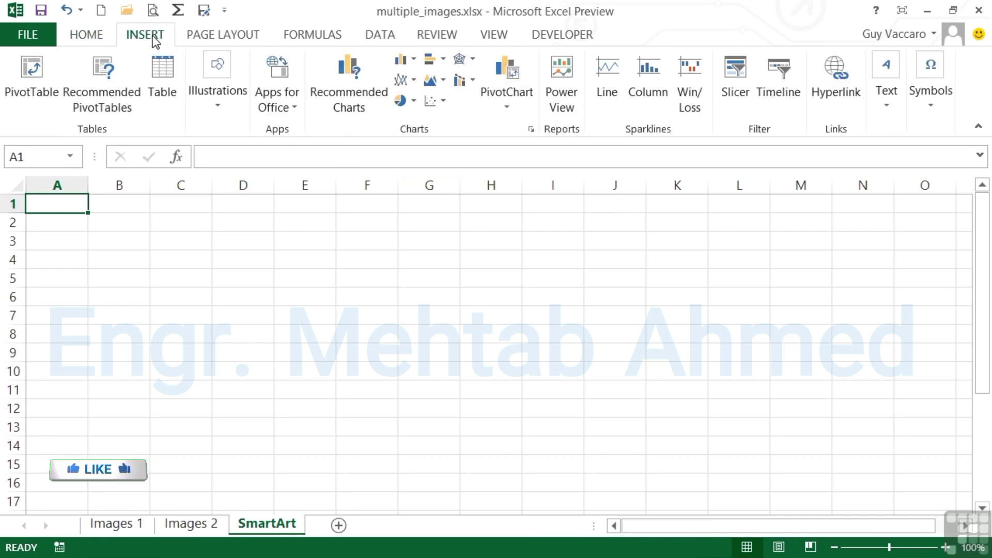
click(209, 97)
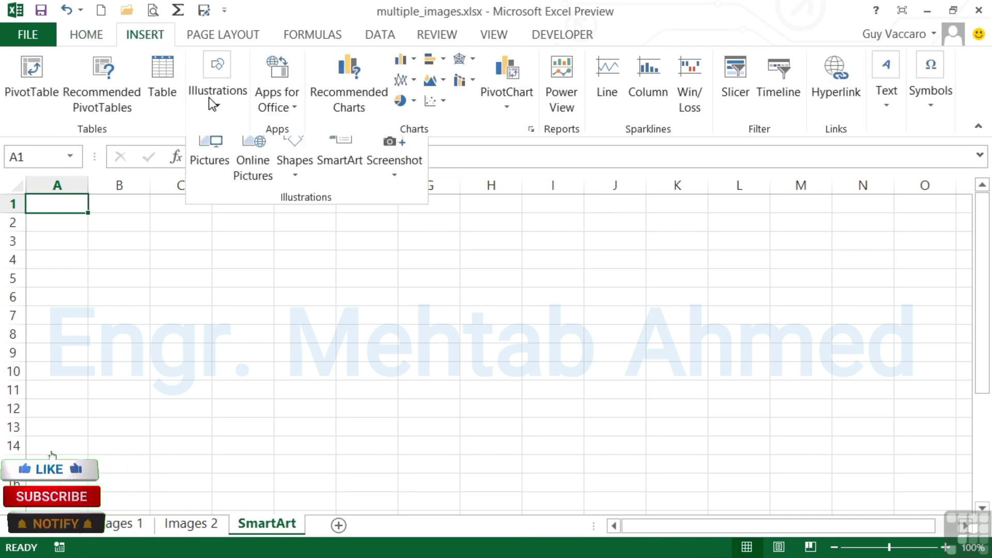
click(336, 184)
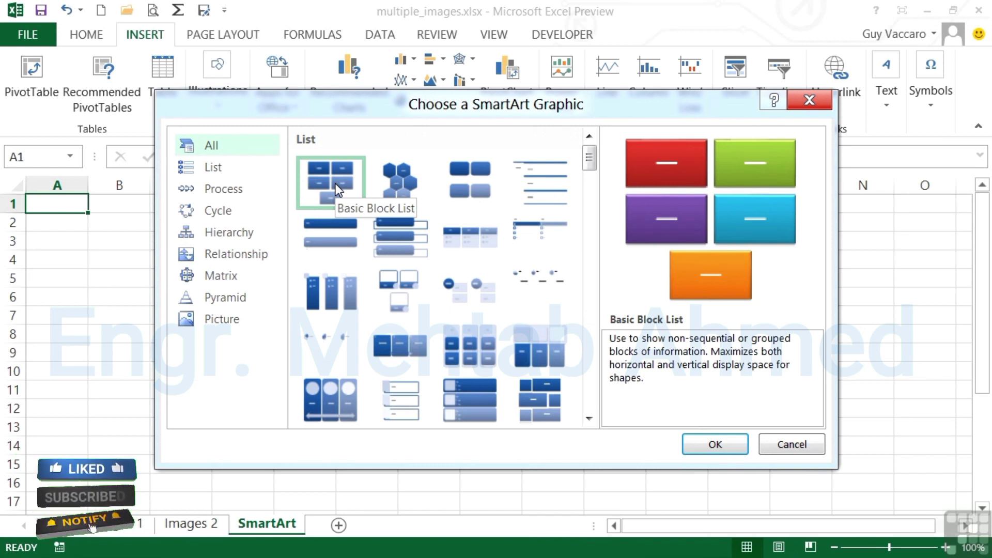